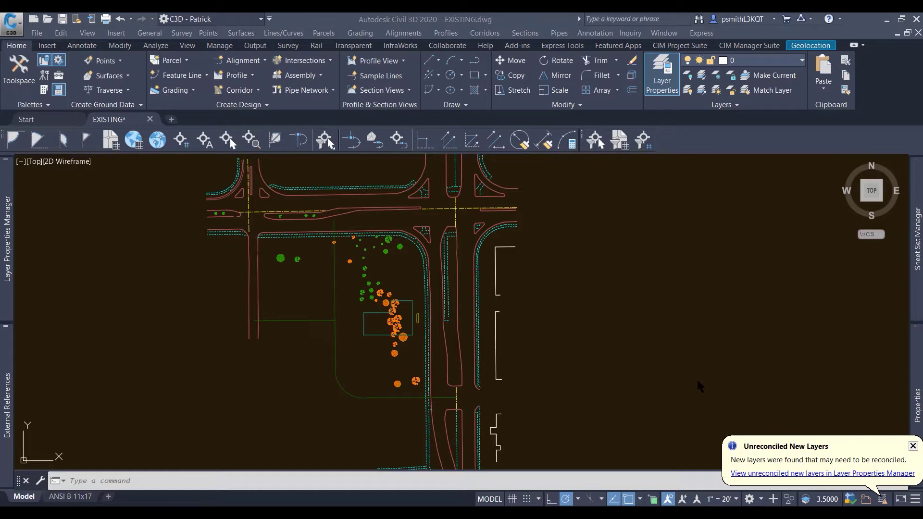
# Step: Open the Layer Properties Manager and show only the Unreconciled New Layers filter
pyautogui.click(771, 449)
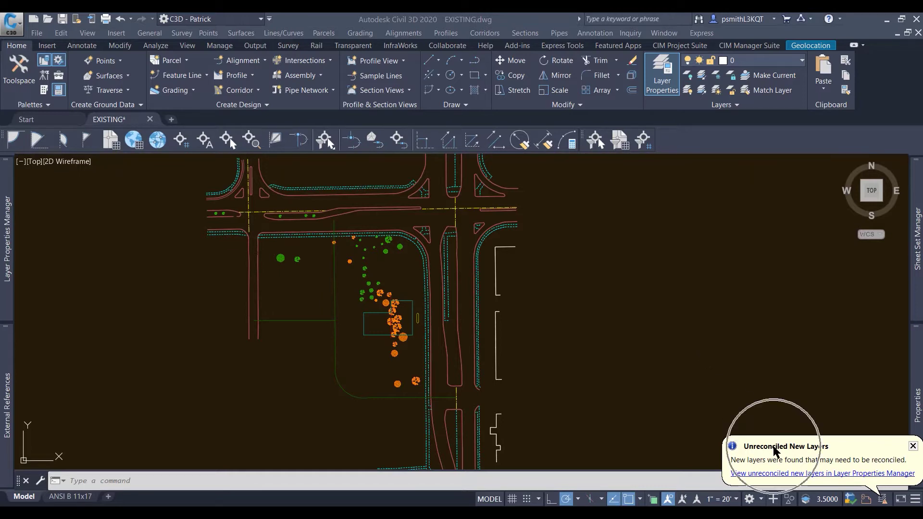
pyautogui.click(774, 449)
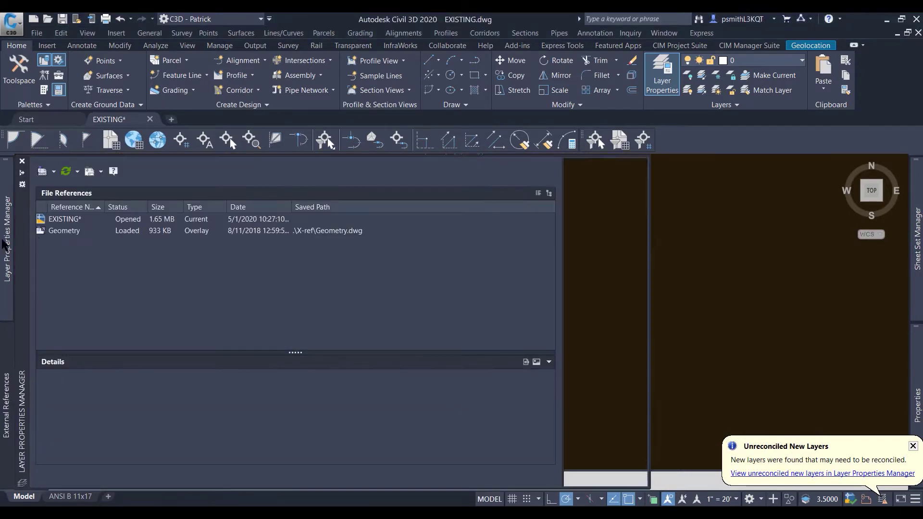
pyautogui.moveTo(7, 241)
pyautogui.click(90, 246)
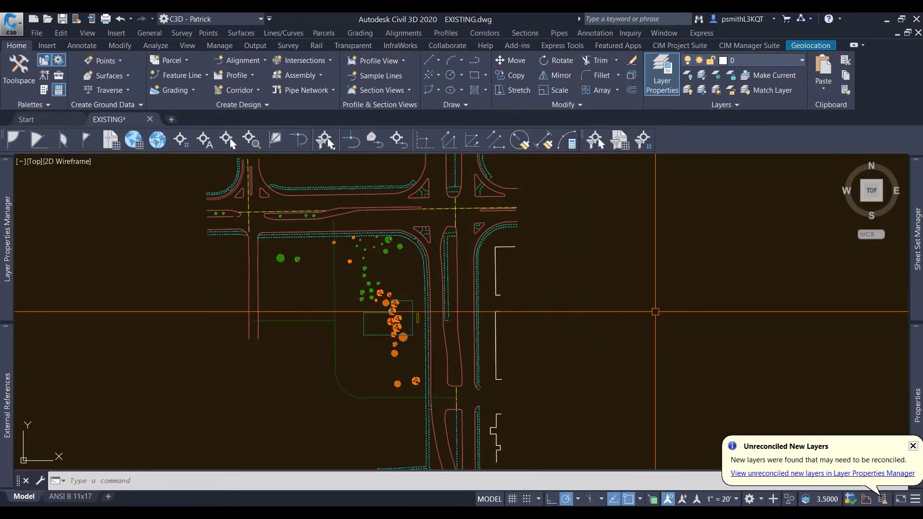
pyautogui.moveTo(6, 272)
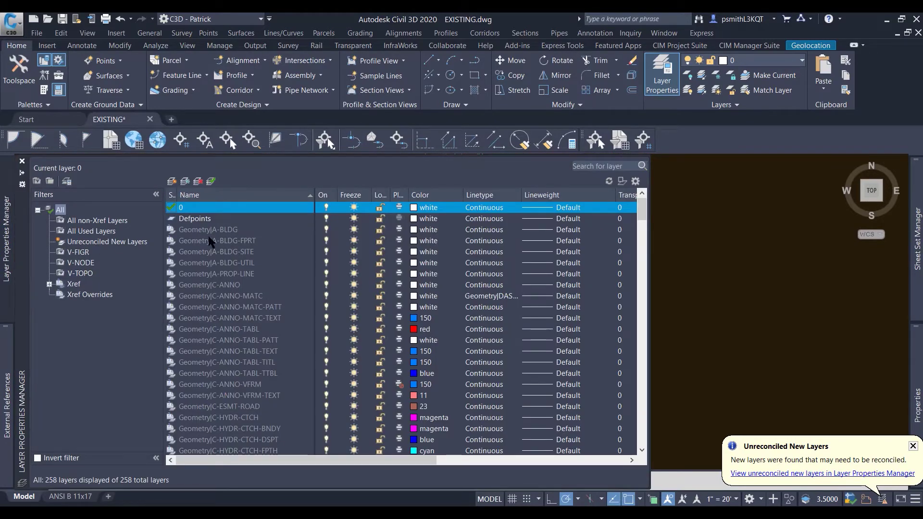
pyautogui.click(80, 242)
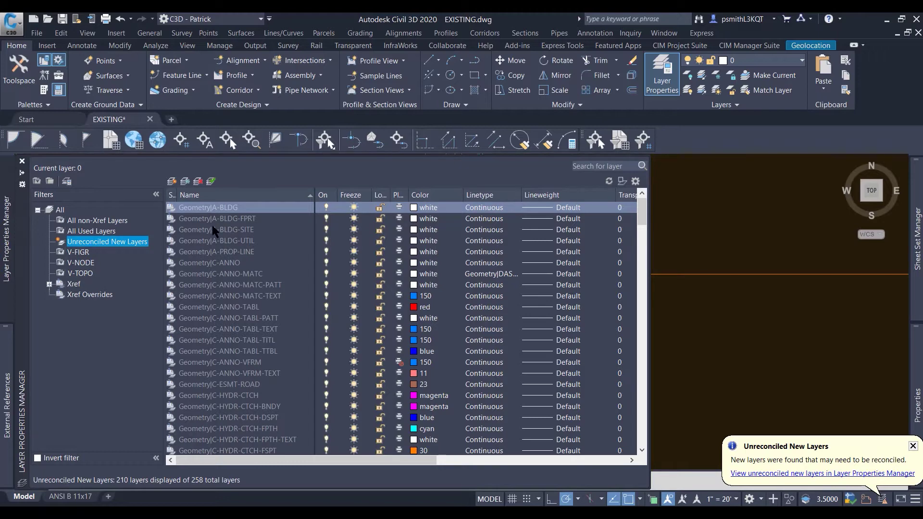
# Step: Select the Geometry|A-BLDG layer and scroll through the 210 unreconciled Geometry layers
pyautogui.click(205, 212)
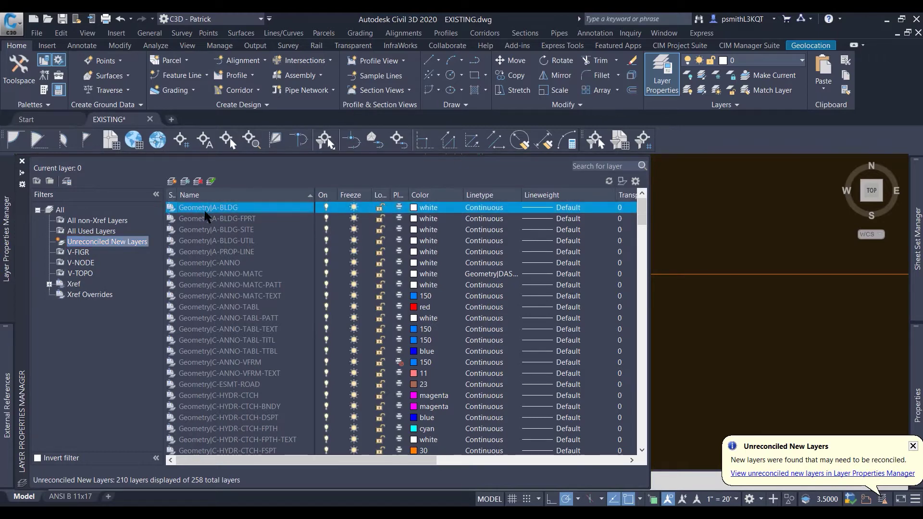
pyautogui.scroll(-20, 248, 237)
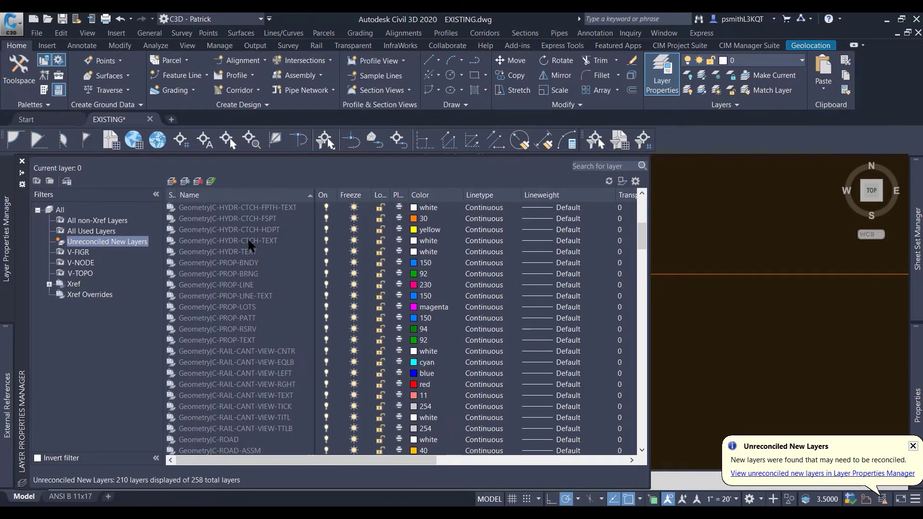
pyautogui.scroll(-20, 249, 245)
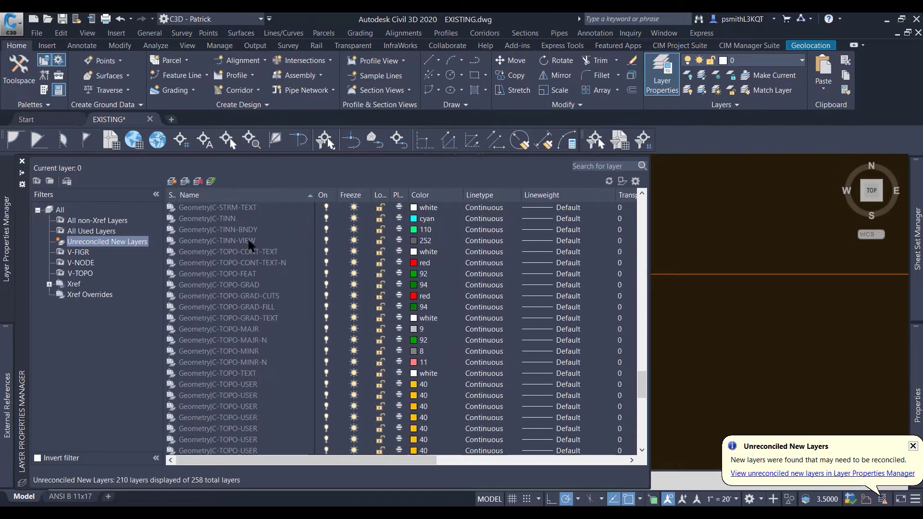
pyautogui.scroll(20, 216, 318)
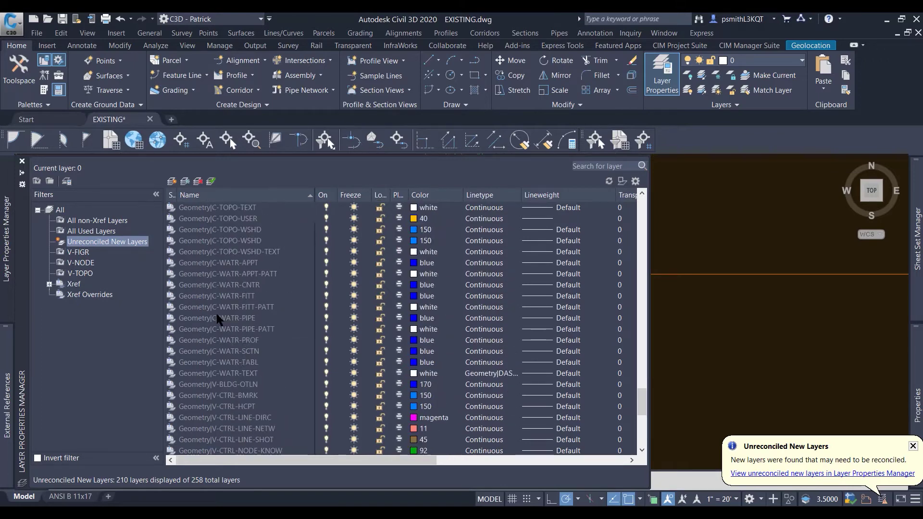
pyautogui.scroll(15, 220, 309)
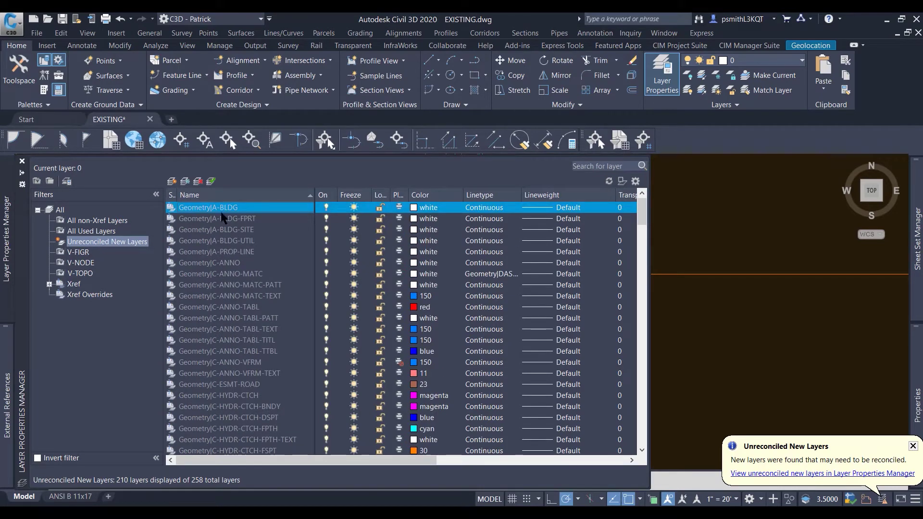
pyautogui.scroll(-15, 258, 350)
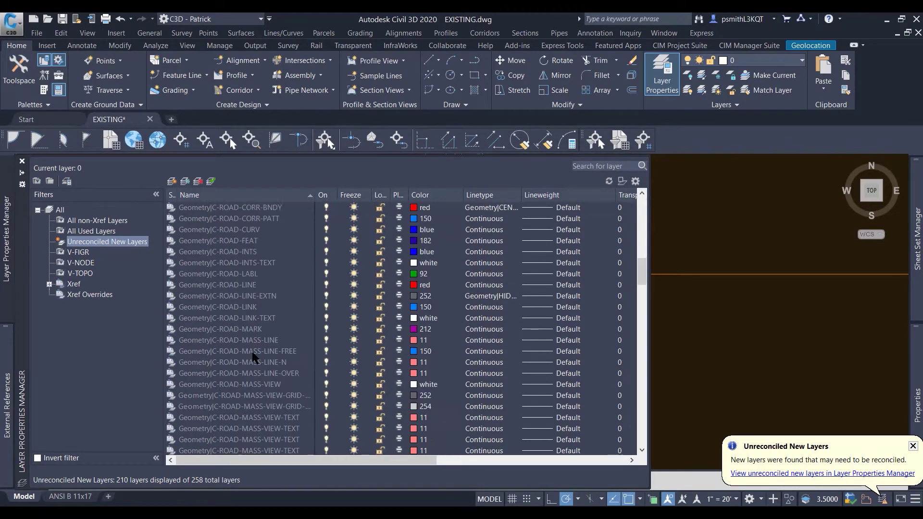
pyautogui.scroll(15, 254, 358)
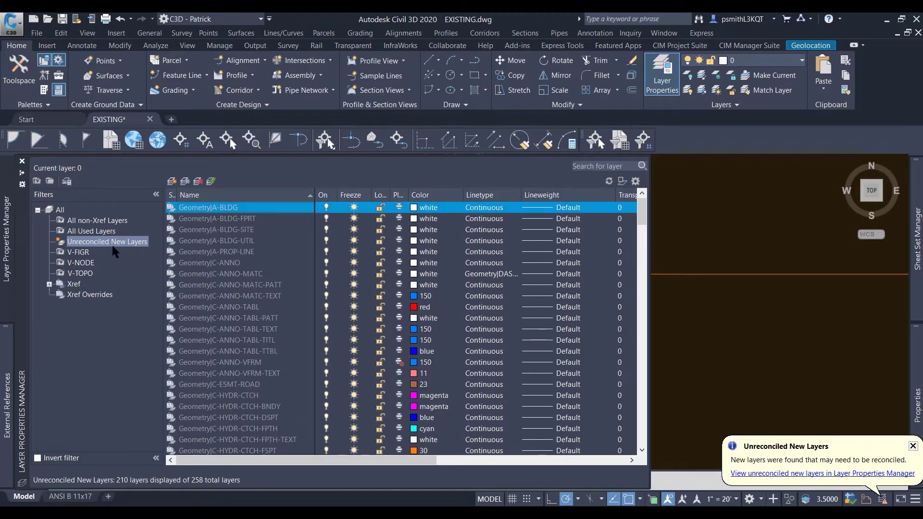
# Step: Bring up the Unreconciled New Layers filter's context menu and dismiss it unused
pyautogui.rightClick(85, 245)
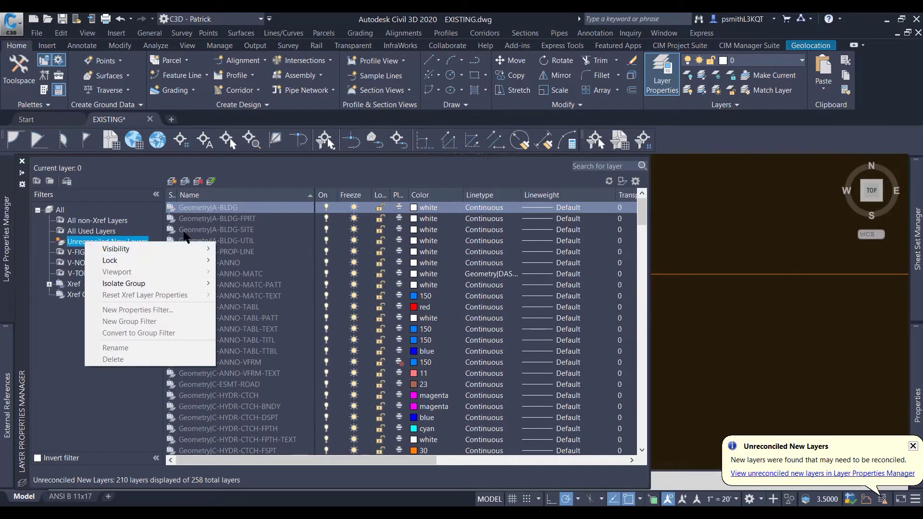
pyautogui.click(249, 229)
pyautogui.click(208, 207)
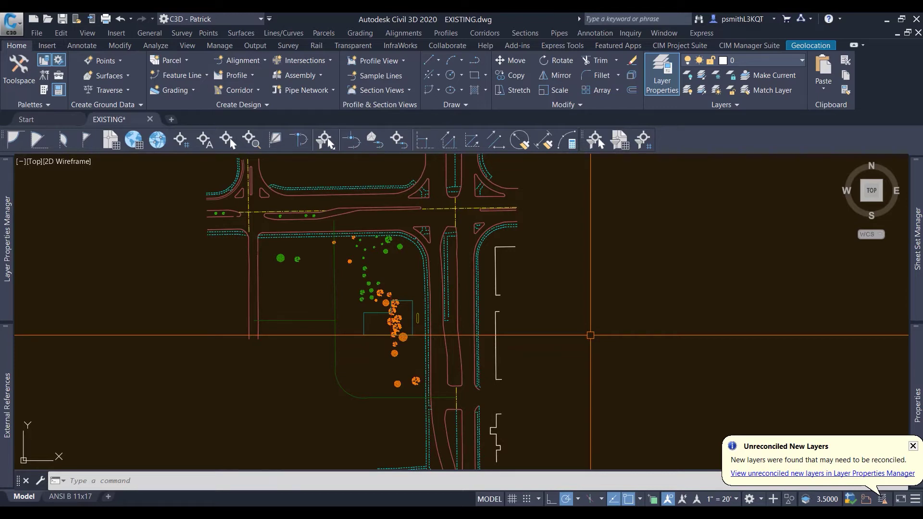
# Step: Change LAYERNOTIFY from 15 to 0 and close the unreconciled layers balloon
pyautogui.write('layernotify')
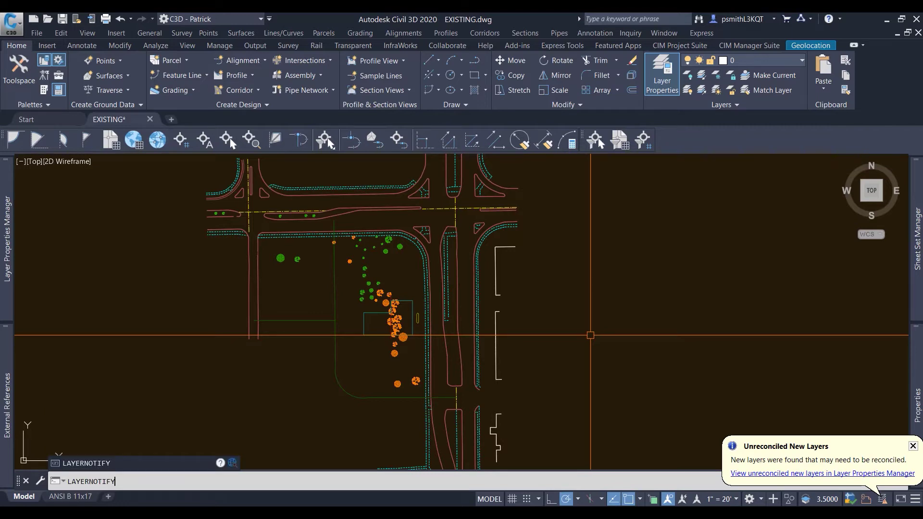
pyautogui.press('Return')
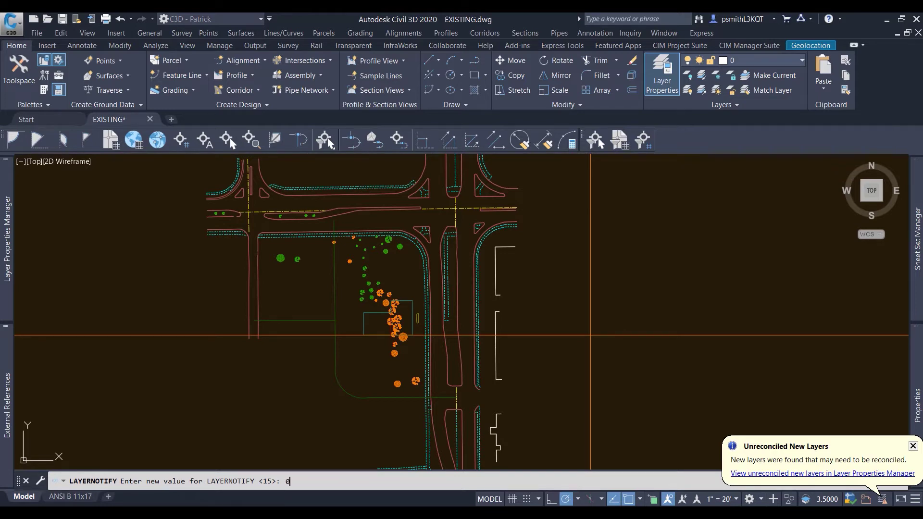
pyautogui.press('Return')
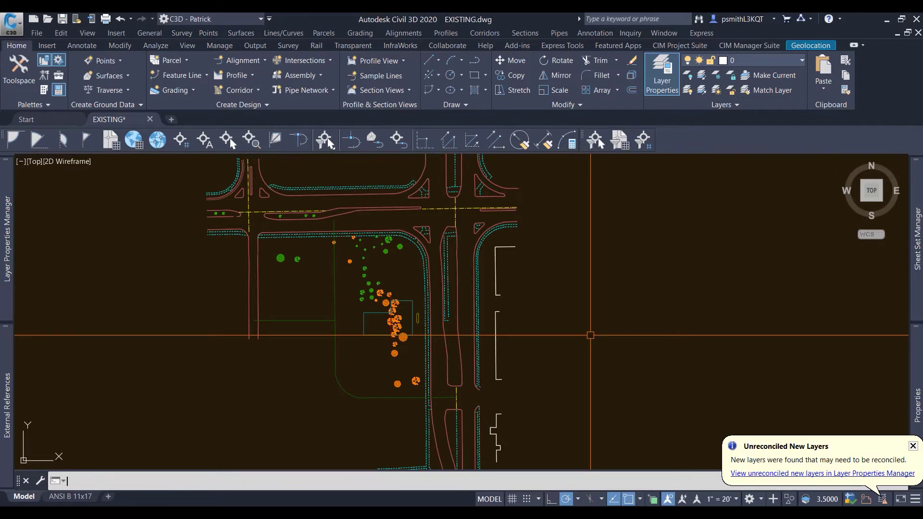
pyautogui.click(913, 449)
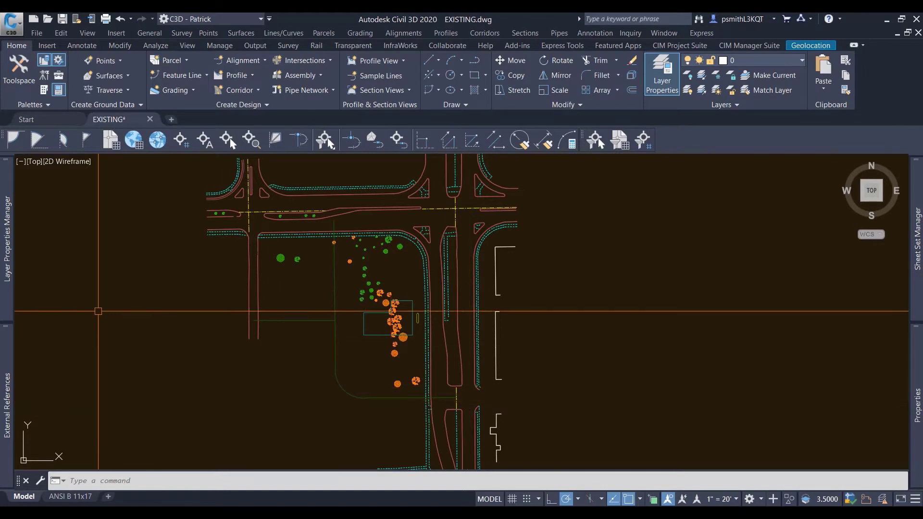
# Step: Reopen the Unreconciled New Layers filter, window-select the Geometry xref, then pick Geometry|A-BLDG
pyautogui.moveTo(9, 269)
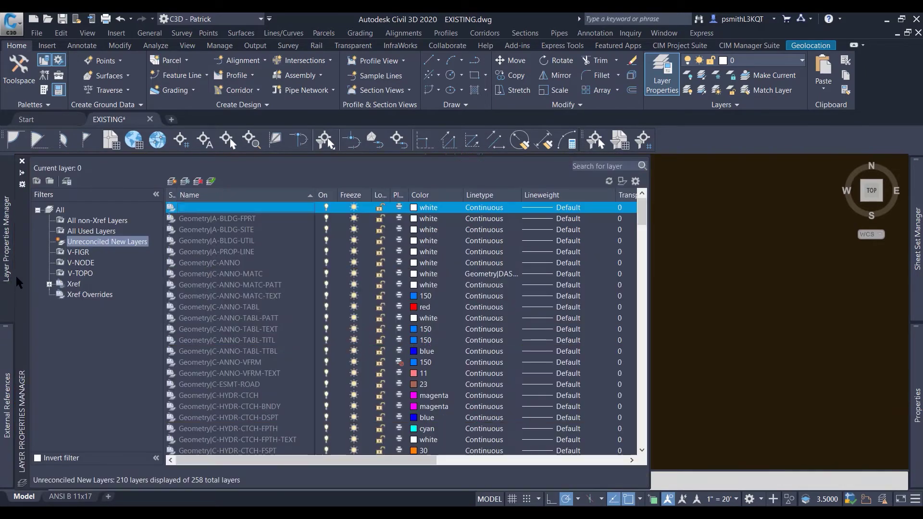
pyautogui.click(105, 245)
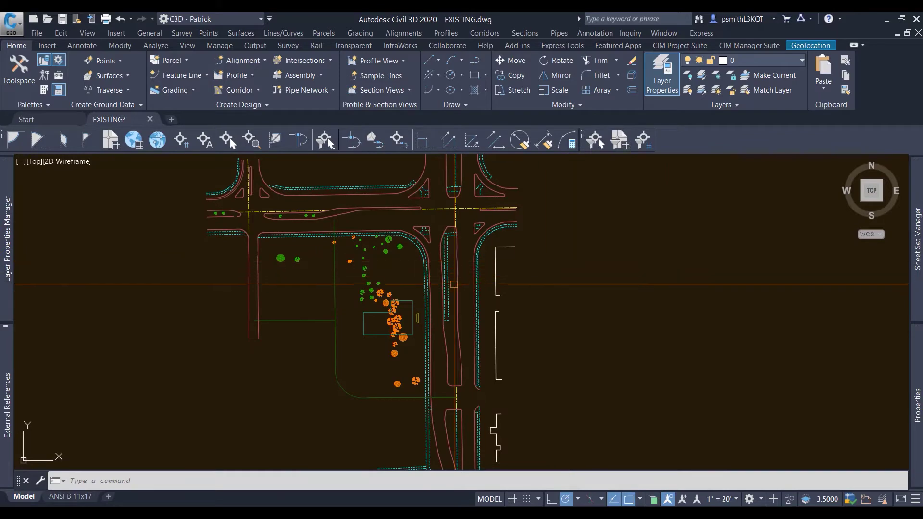
pyautogui.click(371, 367)
pyautogui.click(332, 411)
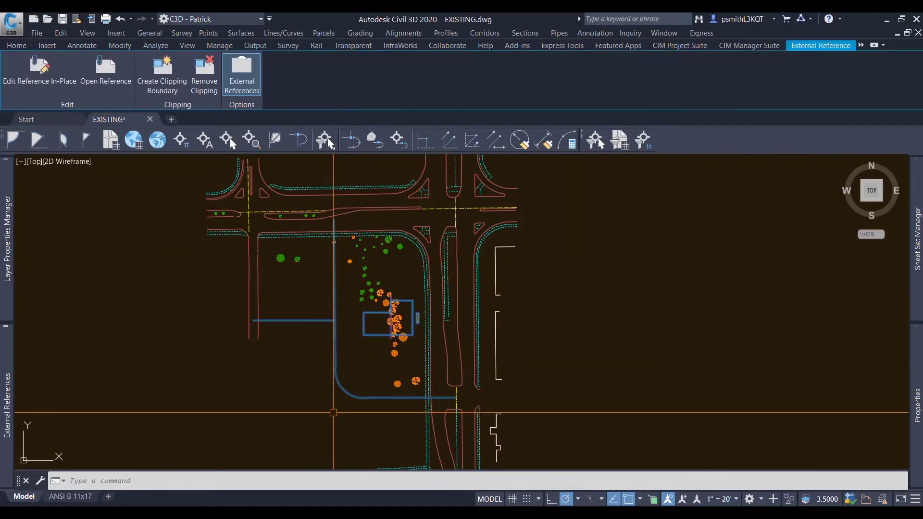
pyautogui.press('Escape')
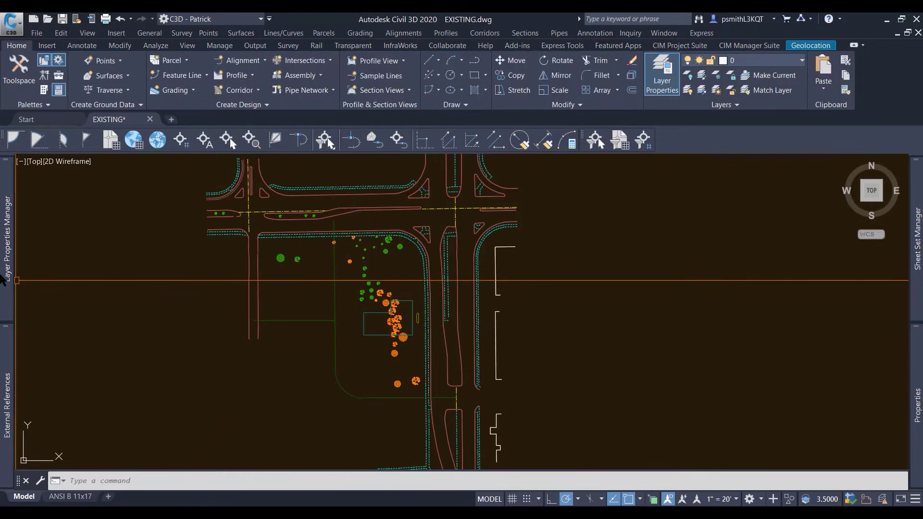
pyautogui.moveTo(7, 269)
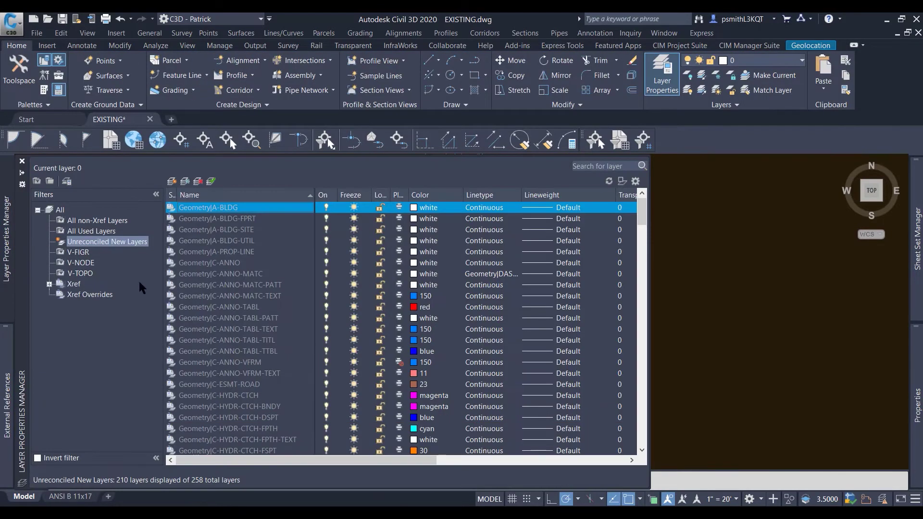
pyautogui.click(209, 212)
pyautogui.click(553, 194)
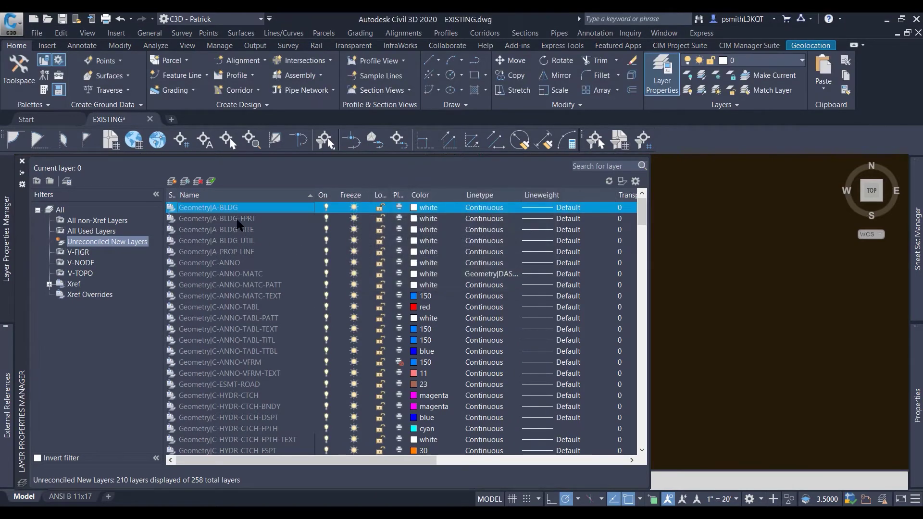
# Step: Select all 210 unreconciled layers and apply Reconcile Layer to them
pyautogui.hotkey('ctrl', 'a')
pyautogui.rightClick(217, 211)
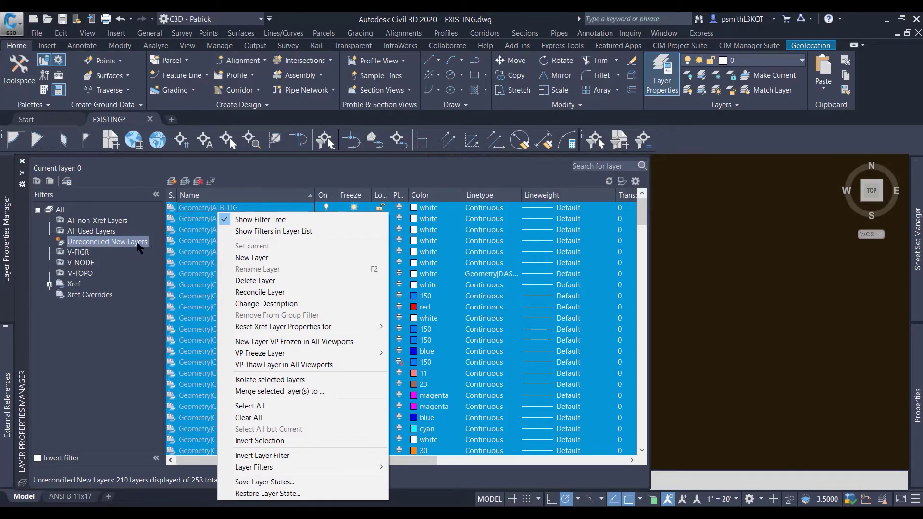
pyautogui.click(274, 294)
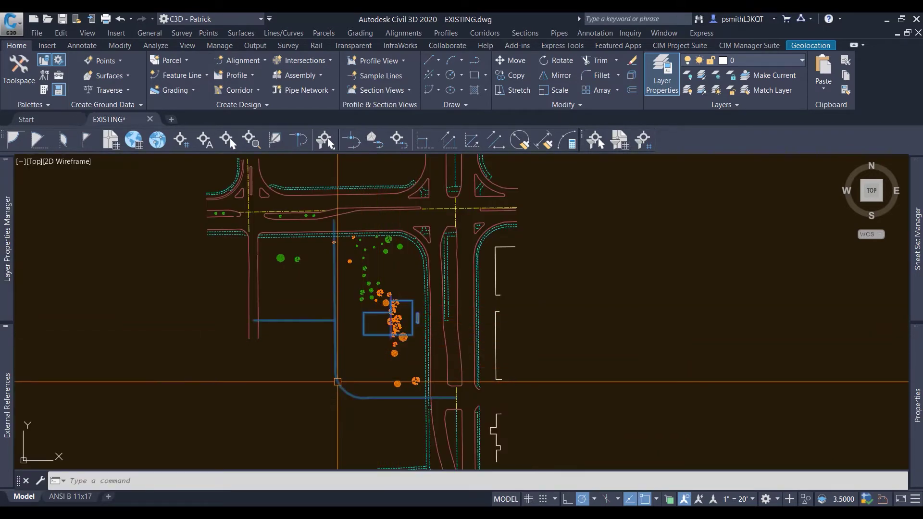
pyautogui.click(337, 382)
# Step: Change the LAYEREVAL system variable from 1 to 0
pyautogui.press('Escape')
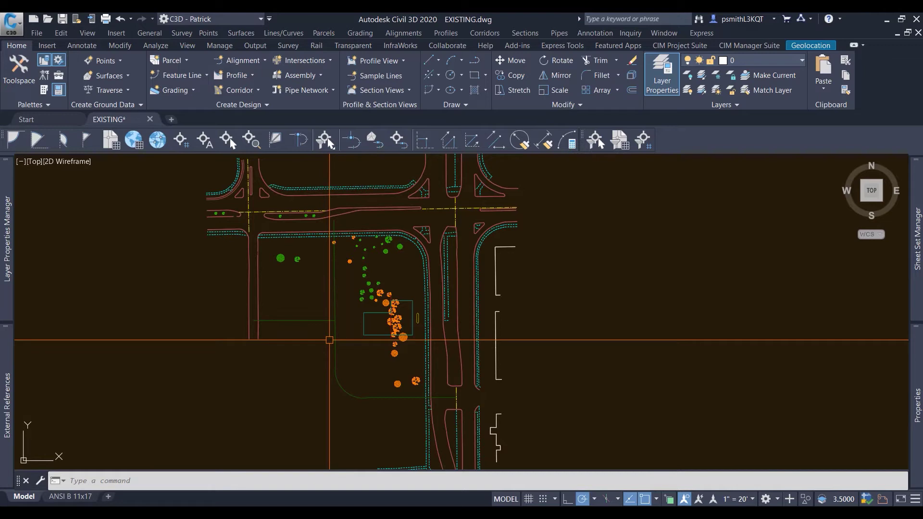
pyautogui.write('layereval')
pyautogui.press('Return')
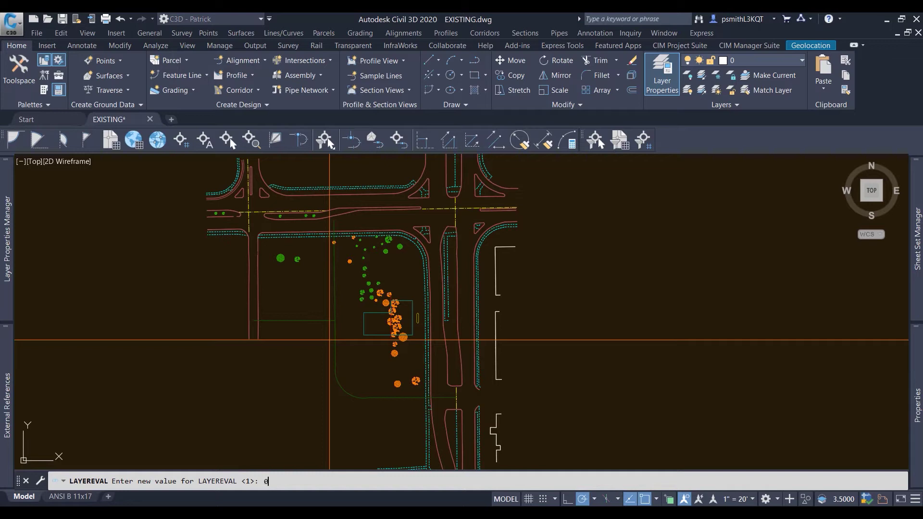
pyautogui.press('Return')
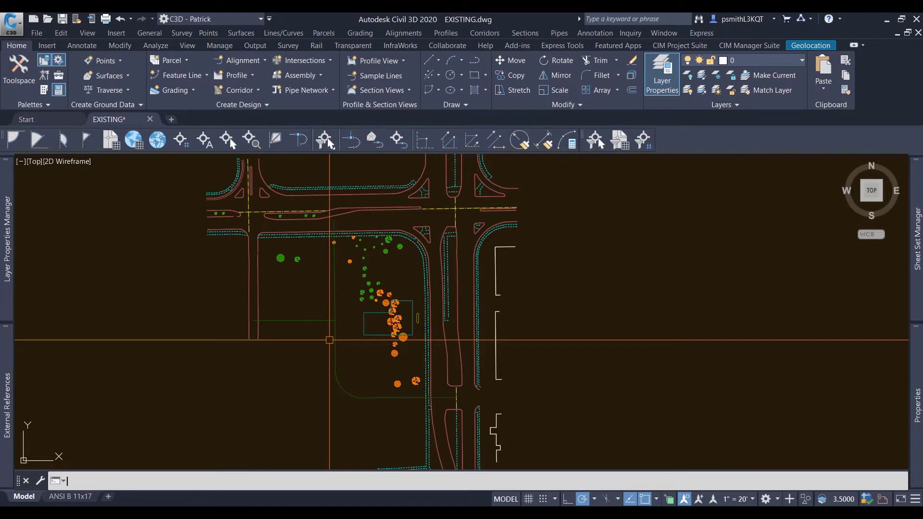
pyautogui.moveTo(323, 370); pyautogui.dragTo(323, 344, button='middle')
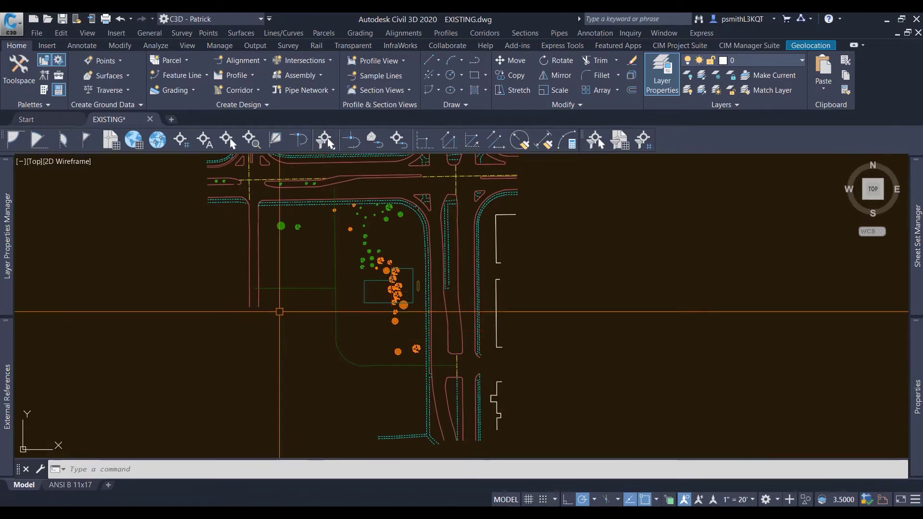
pyautogui.scroll(2, 311, 320)
pyautogui.click(313, 323)
pyautogui.click(319, 343)
pyautogui.moveTo(7, 240)
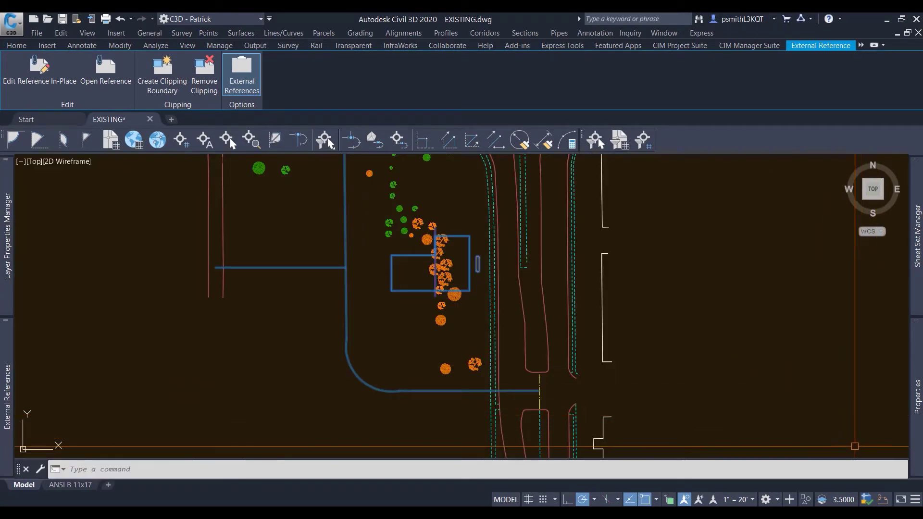
pyautogui.moveTo(5, 262)
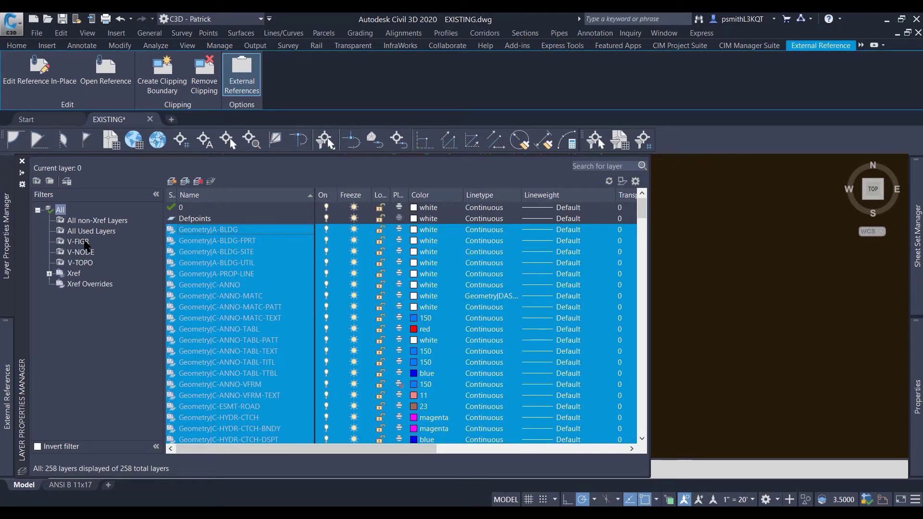
# Step: Window-select the Geometry xref, then clear the selection
pyautogui.press('Escape')
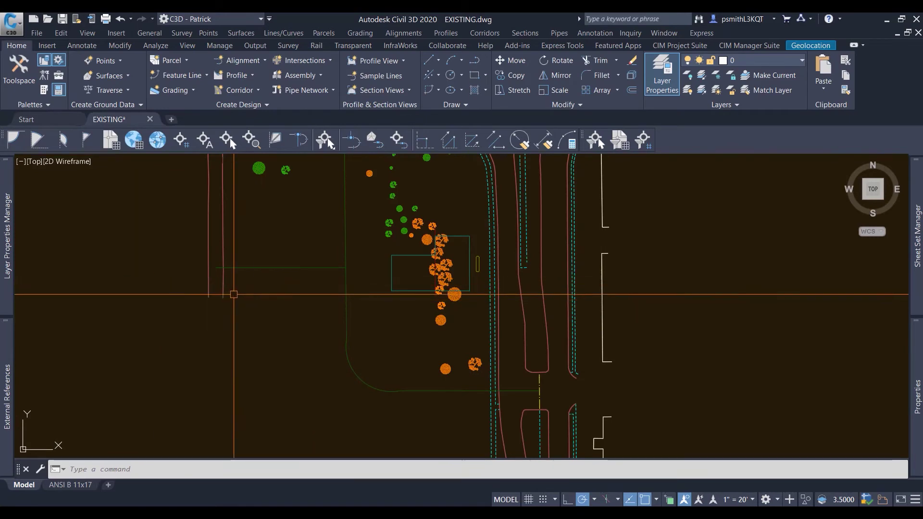
pyautogui.click(369, 328)
pyautogui.click(300, 370)
pyautogui.press('Escape')
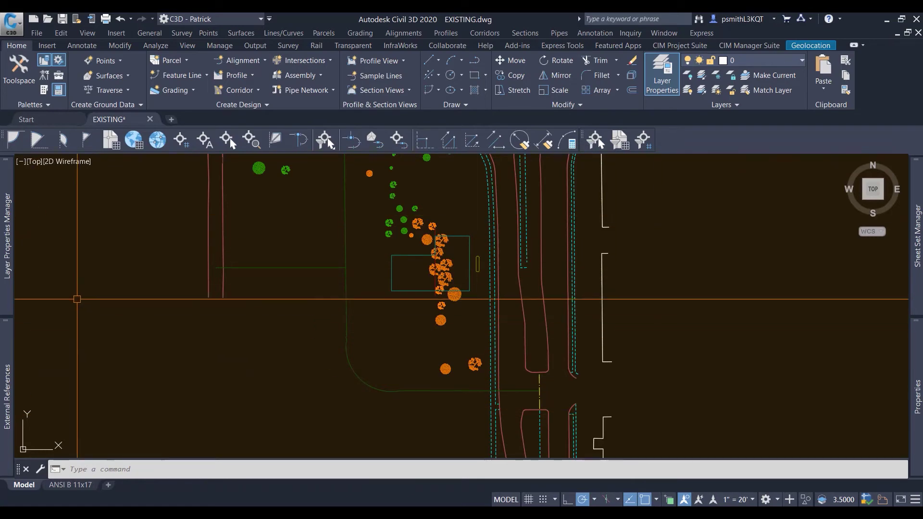
# Step: Run LAYEREVALCTL at the command line, which shows its current value of 1
pyautogui.write('la')
pyautogui.press('Return')
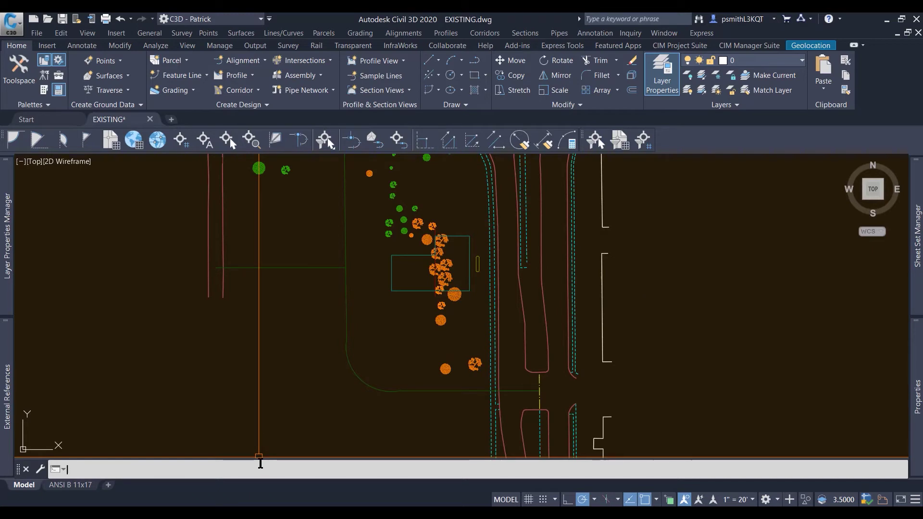
pyautogui.write('a')
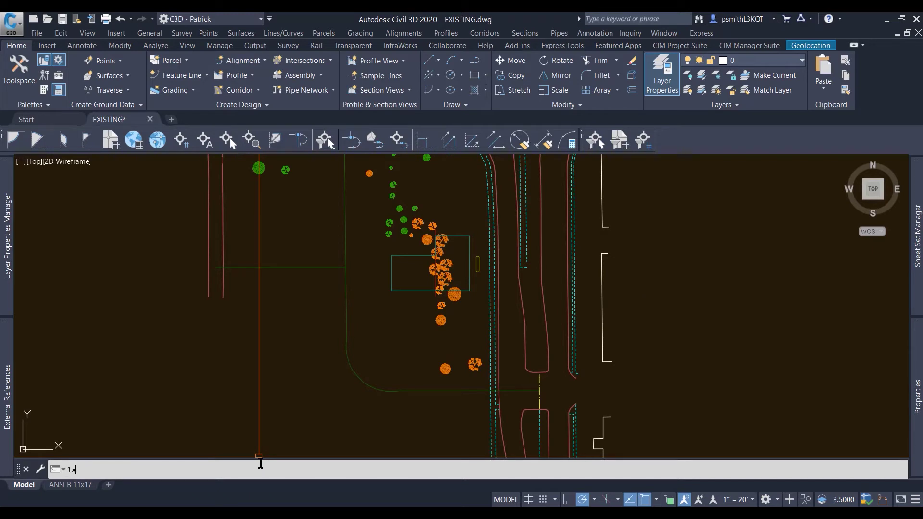
pyautogui.write('yere')
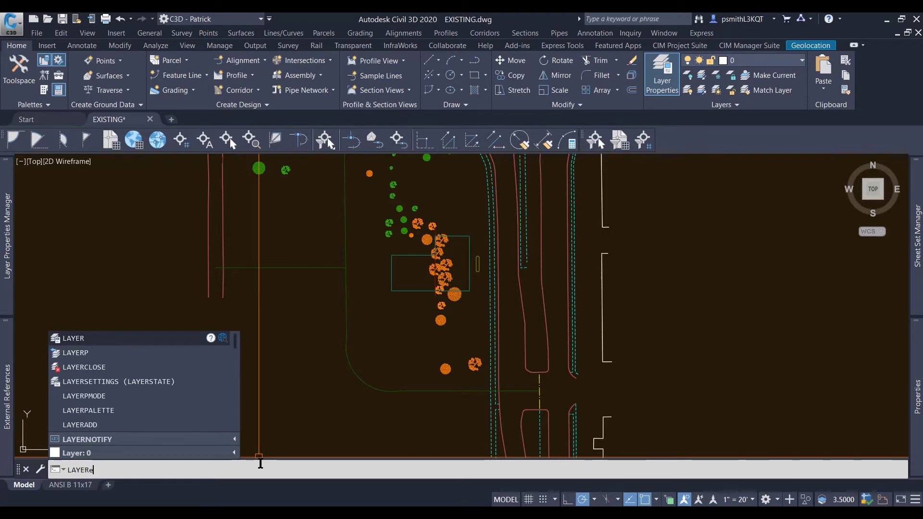
pyautogui.write('valct')
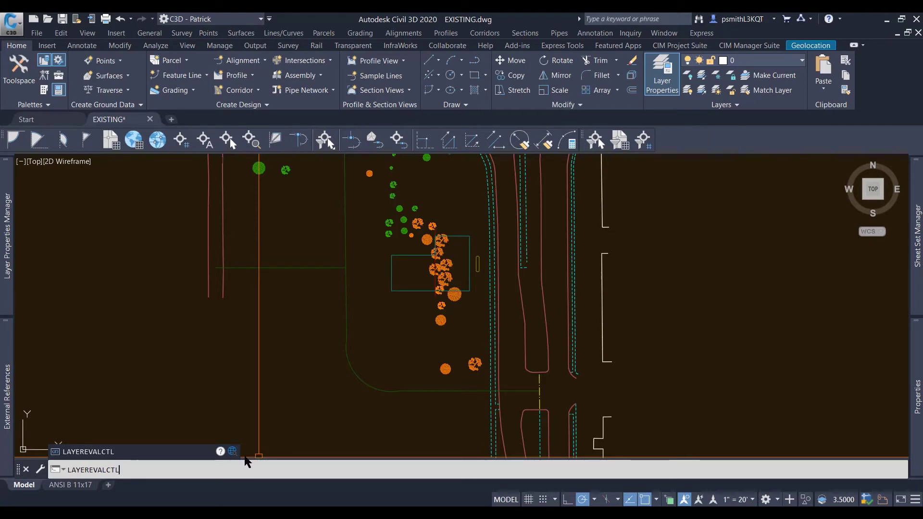
pyautogui.press('Return')
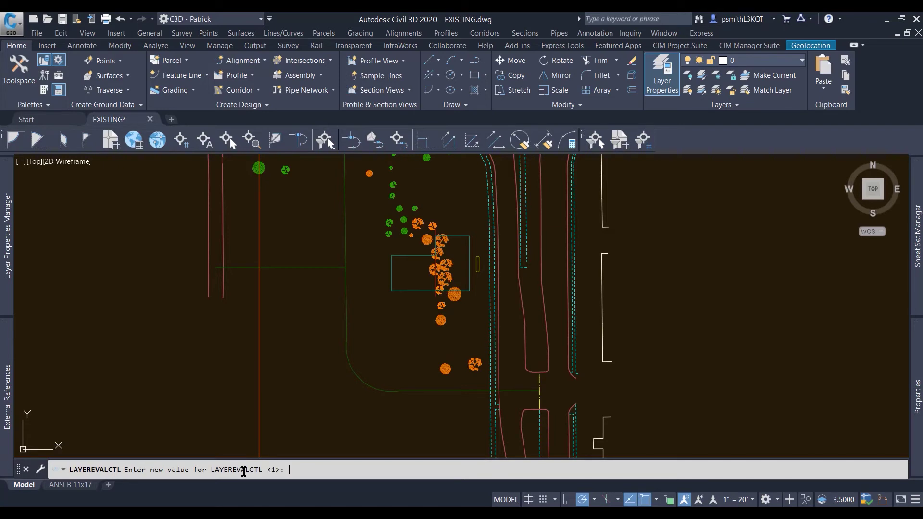
# Step: Set LAYEREVALCTL to 0, then window-select the xref and clear the selection to check it
pyautogui.press('Return')
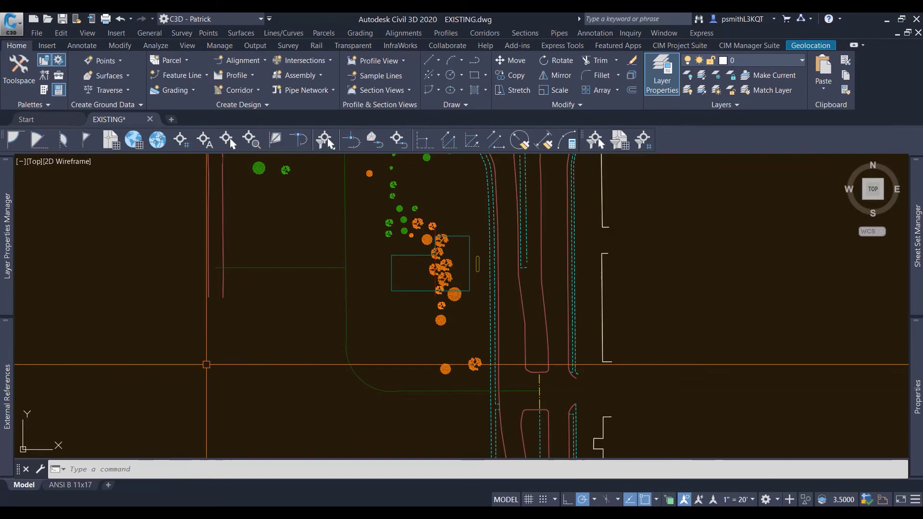
pyautogui.moveTo(7, 257)
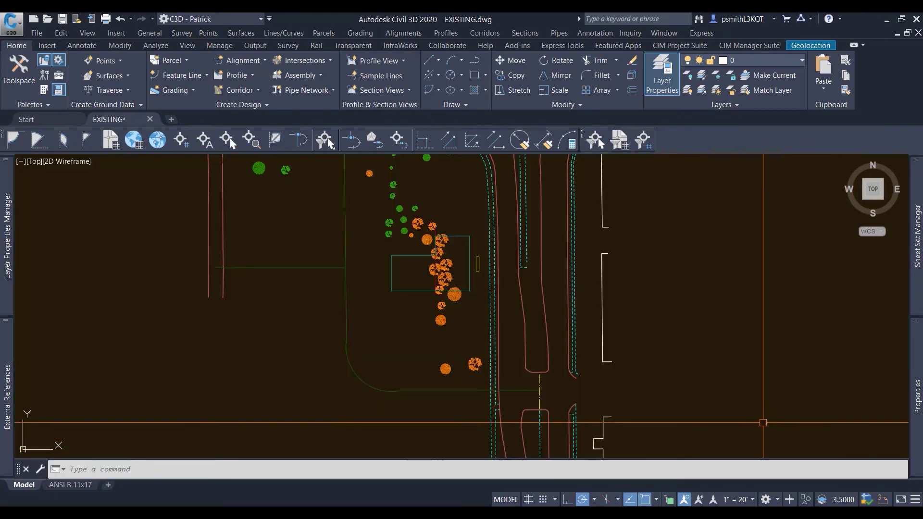
pyautogui.moveTo(384, 341); pyautogui.dragTo(341, 346, button='middle')
pyautogui.click(341, 346)
pyautogui.click(259, 385)
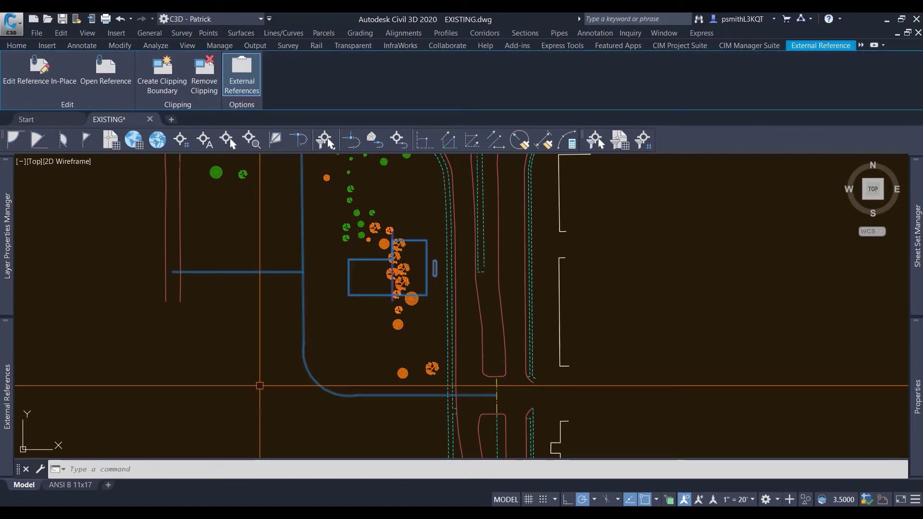
pyautogui.press('Escape')
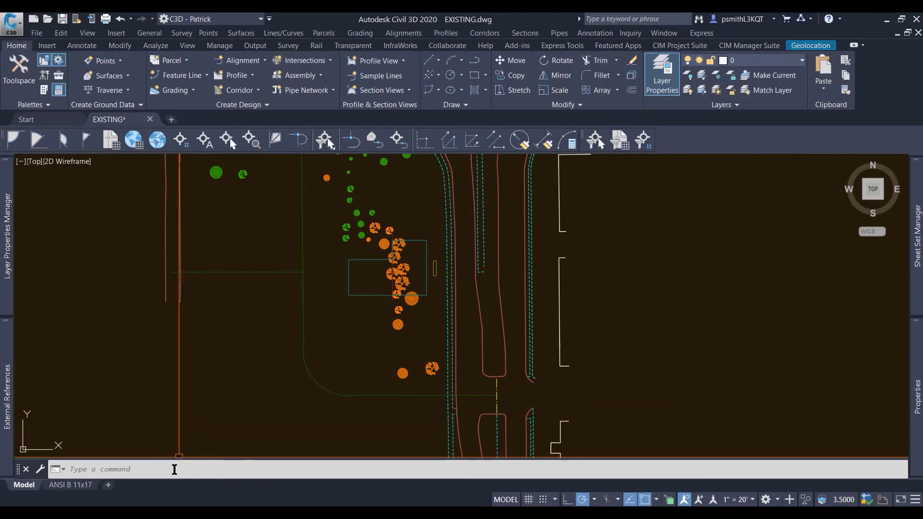
# Step: Check LAYEREVAL at the command line, confirming it remains 0
pyautogui.click(175, 469)
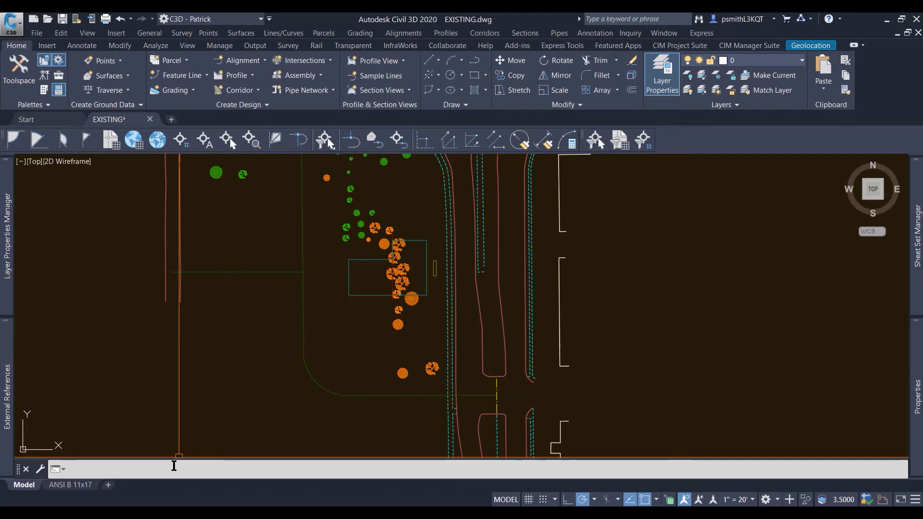
pyautogui.write('layereval')
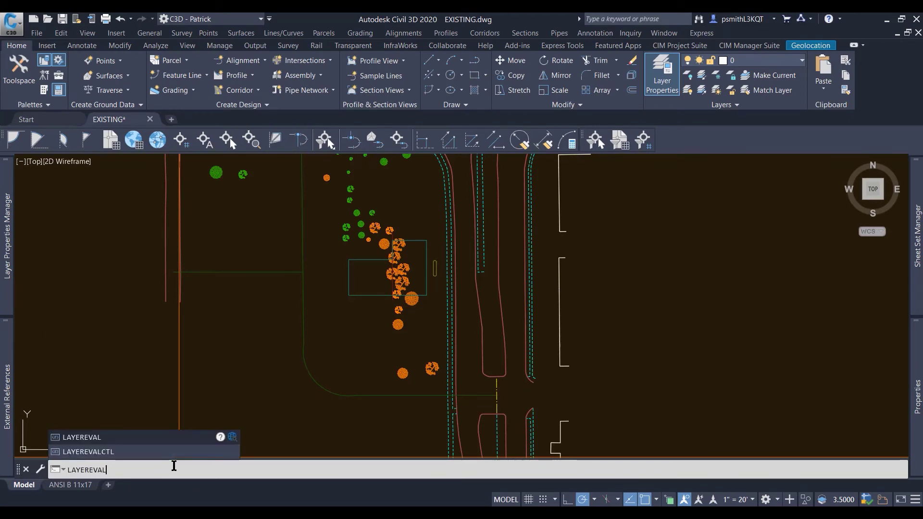
pyautogui.press('Return')
pyautogui.press('Return')
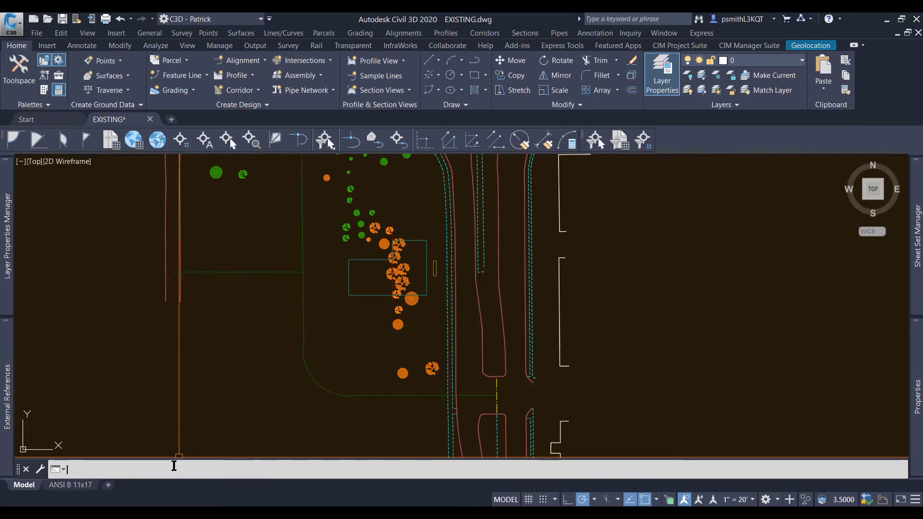
# Step: Set LAYERNOTIFY back to 15
pyautogui.write('layernotif')
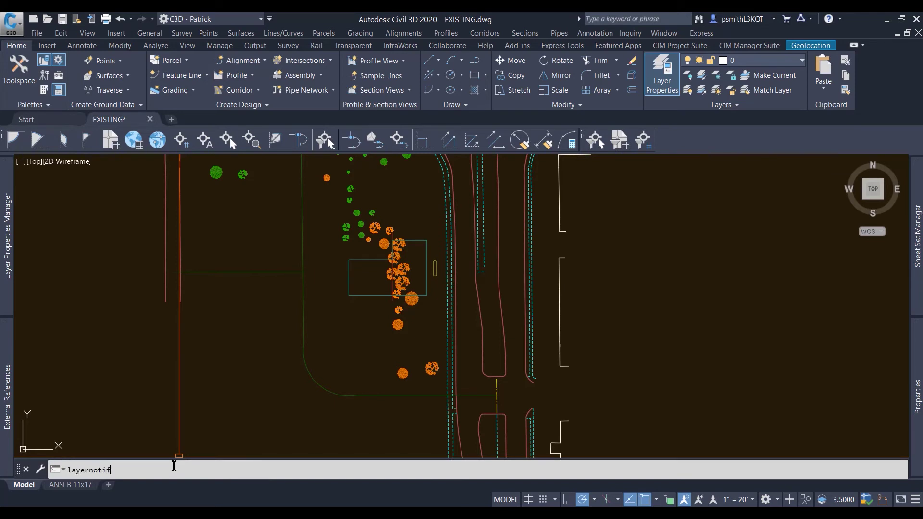
pyautogui.write('y')
pyautogui.press('Return')
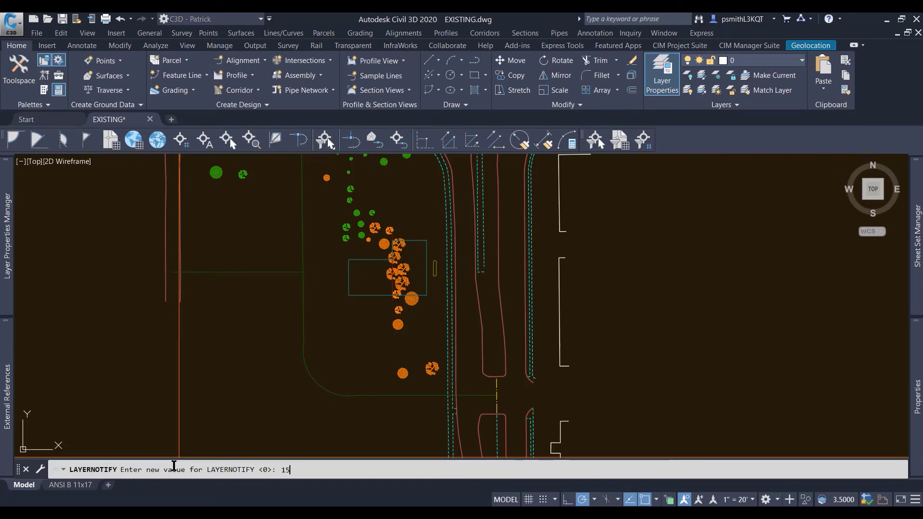
pyautogui.write('15')
pyautogui.press('Return')
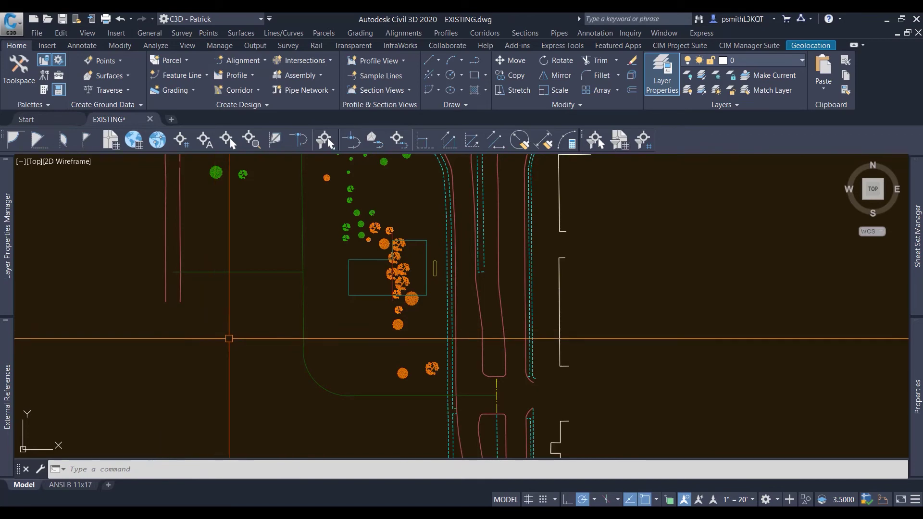
pyautogui.moveTo(212, 329); pyautogui.dragTo(206, 315, button='middle')
# Step: Select the Geometry xref and detach it in External References
pyautogui.click(282, 303)
pyautogui.click(200, 352)
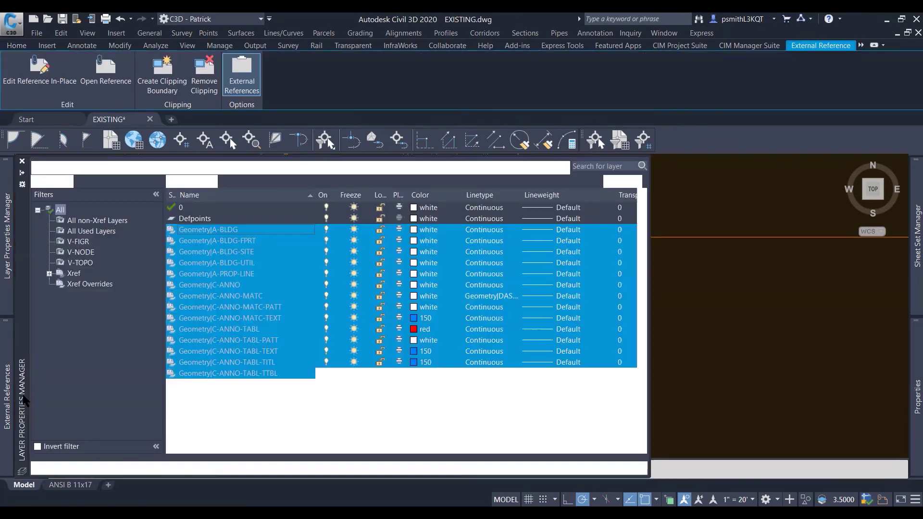
pyautogui.moveTo(9, 404)
pyautogui.rightClick(82, 230)
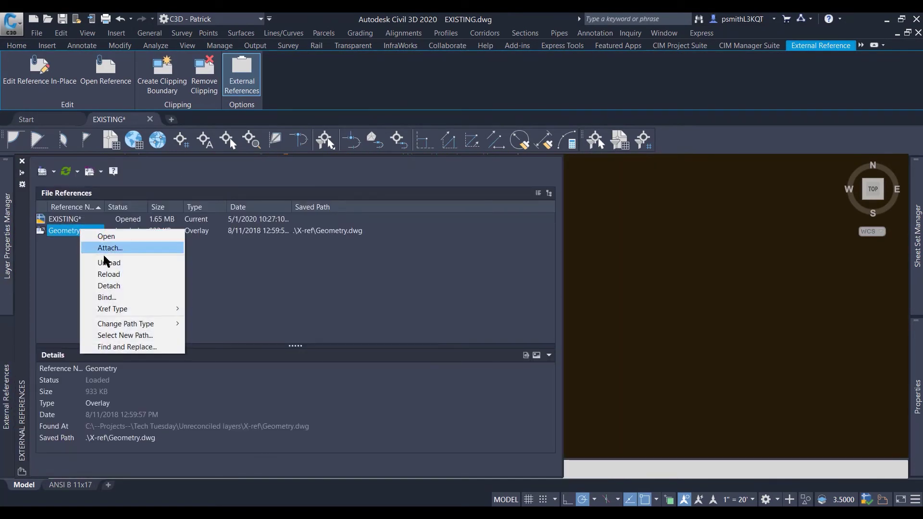
pyautogui.click(113, 287)
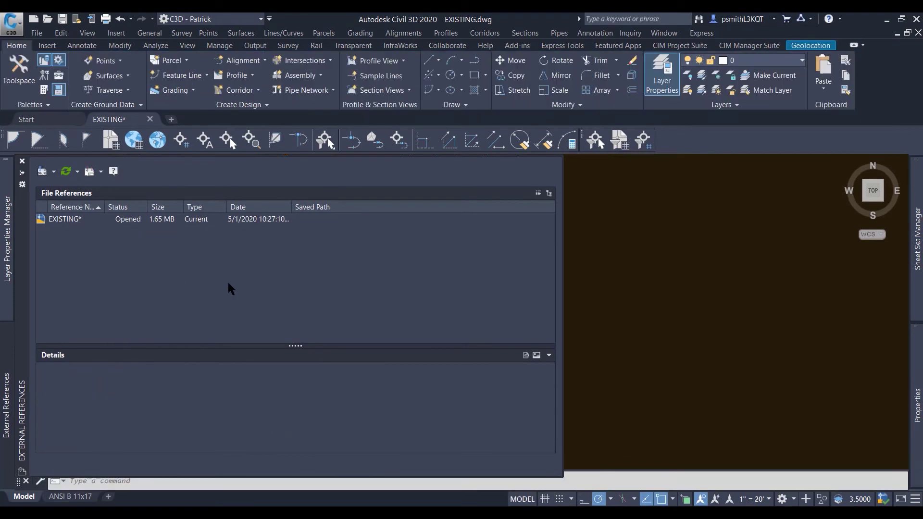
# Step: Reattach the Geometry drawing as a DWG reference
pyautogui.click(53, 171)
pyautogui.click(87, 187)
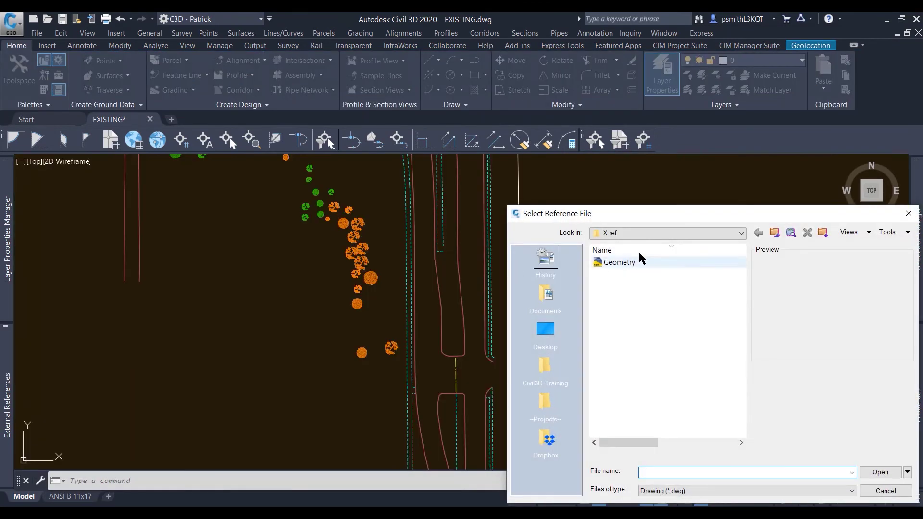
pyautogui.click(877, 473)
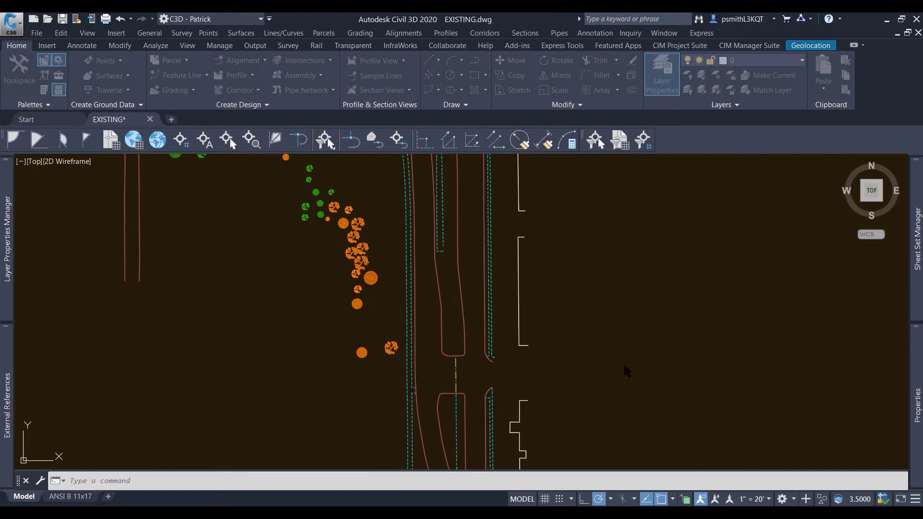
pyautogui.click(513, 376)
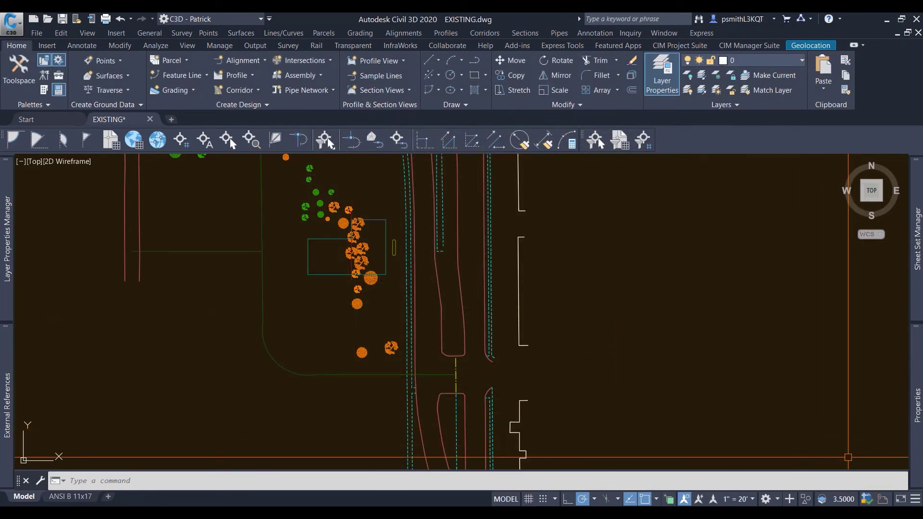
pyautogui.moveTo(12, 254)
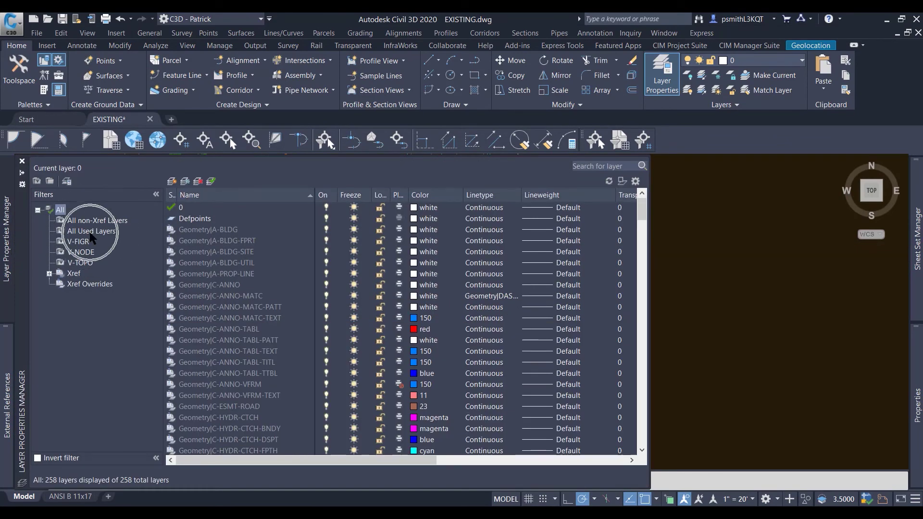
pyautogui.click(218, 232)
pyautogui.scroll(-20, 220, 250)
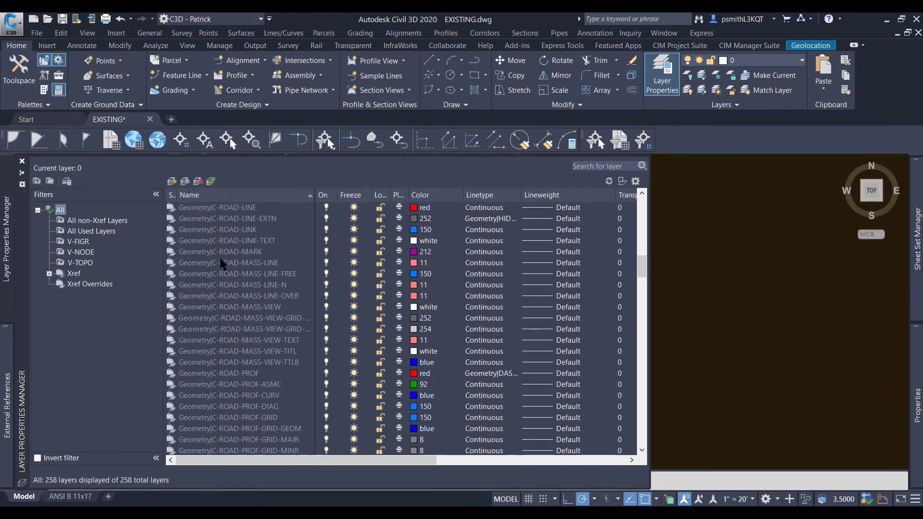
pyautogui.scroll(-20, 220, 259)
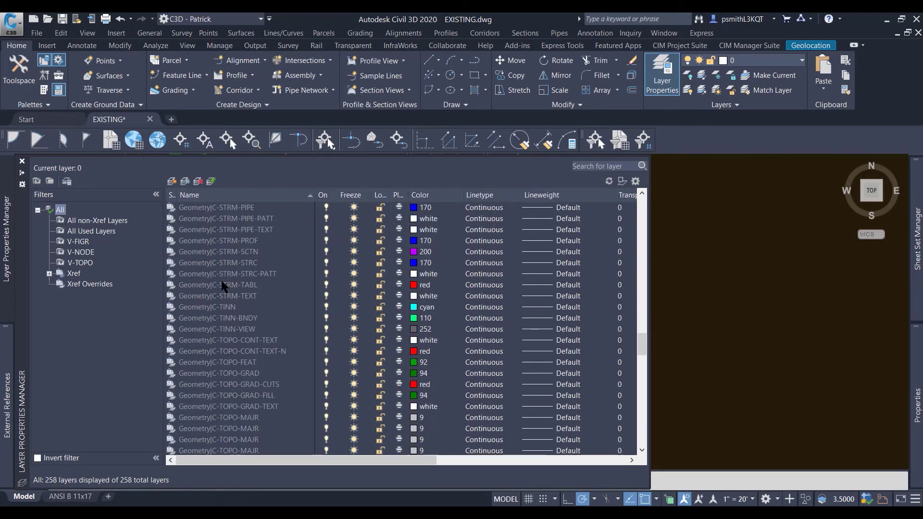
pyautogui.scroll(-15, 222, 284)
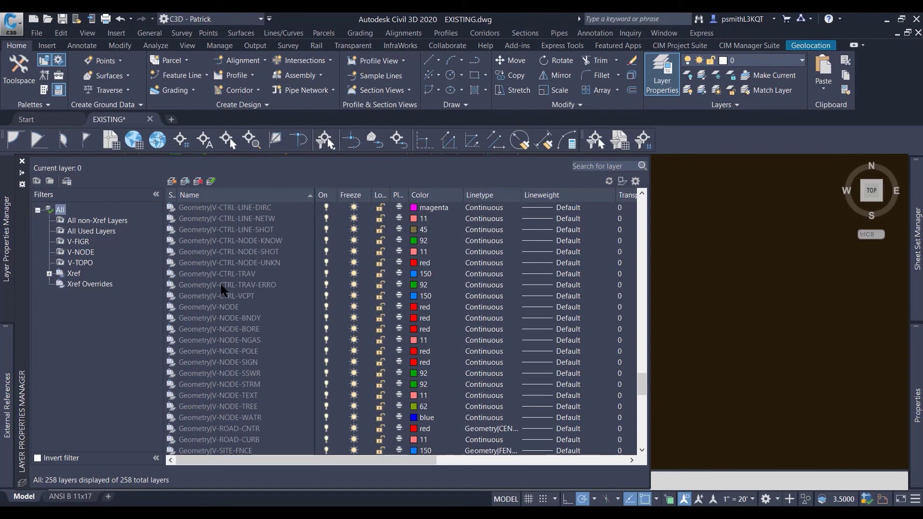
pyautogui.scroll(20, 220, 284)
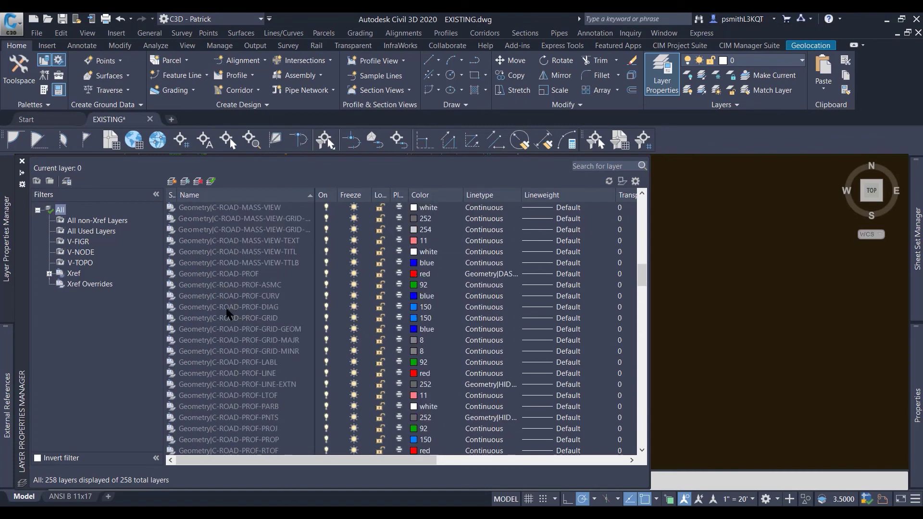
pyautogui.scroll(20, 229, 312)
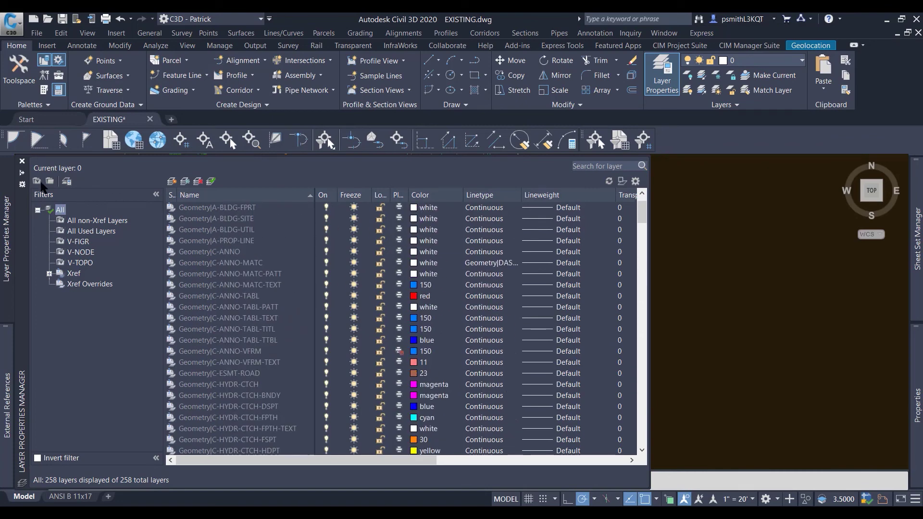
pyautogui.click(22, 162)
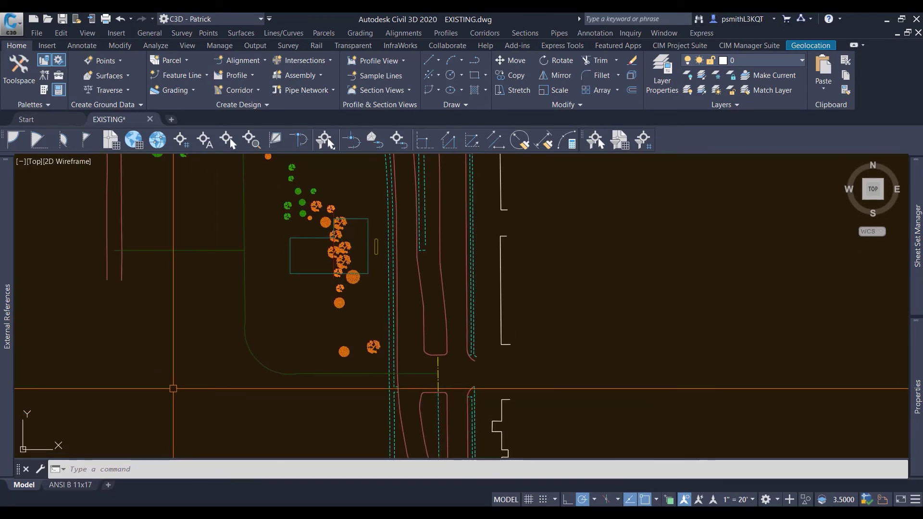
pyautogui.click(303, 316)
pyautogui.click(226, 384)
pyautogui.press('Escape')
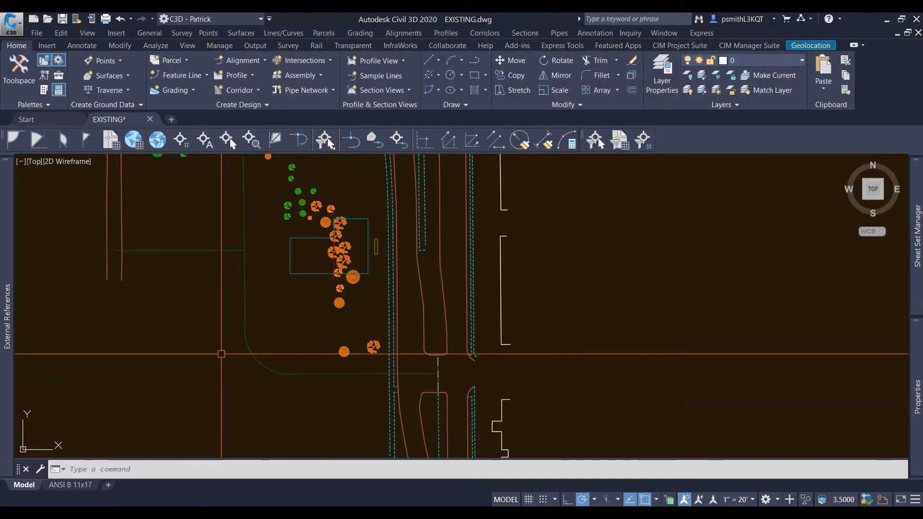
pyautogui.moveTo(205, 352)
pyautogui.mouseDown(button='middle')
pyautogui.moveTo(212, 302)
pyautogui.moveTo(231, 306)
pyautogui.mouseUp(button='middle')
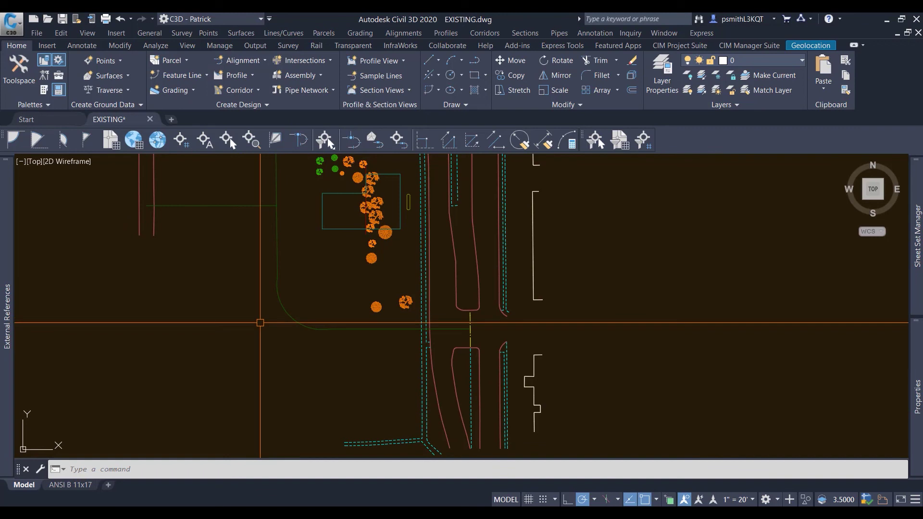